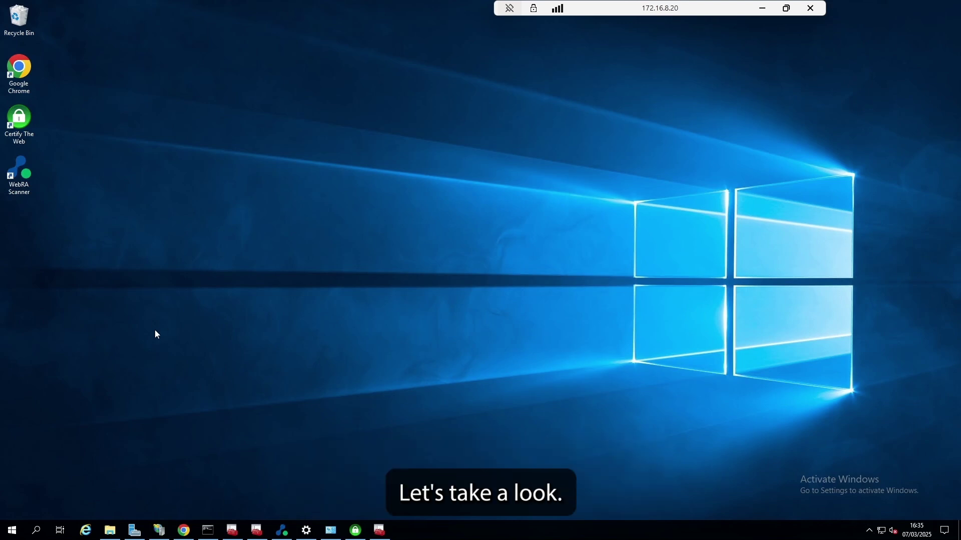
- Open ascertialab.local.inf from the certutil folder and examine its subject, DNS name and cryptographic provider entries
{"action": "left_click", "coordinate": [110, 530]}
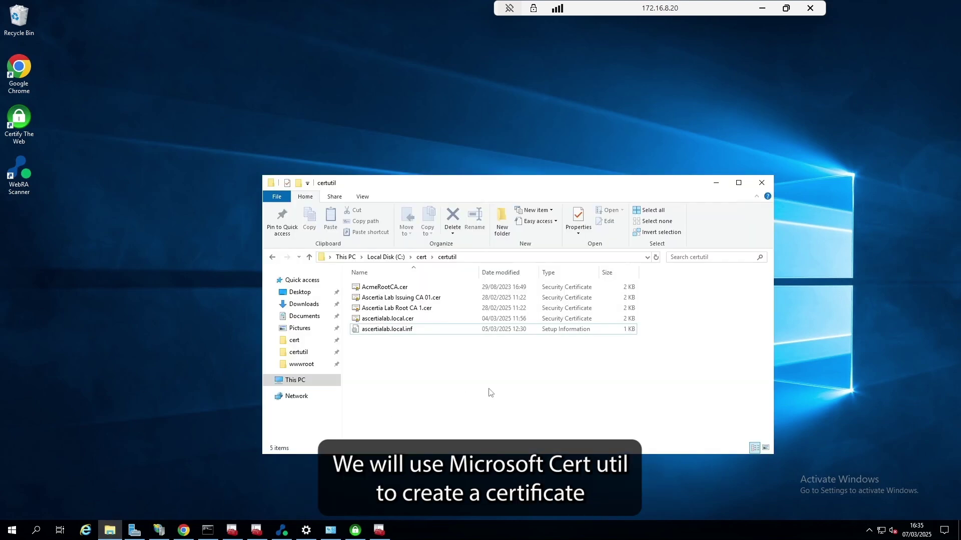
{"action": "left_click", "coordinate": [418, 332]}
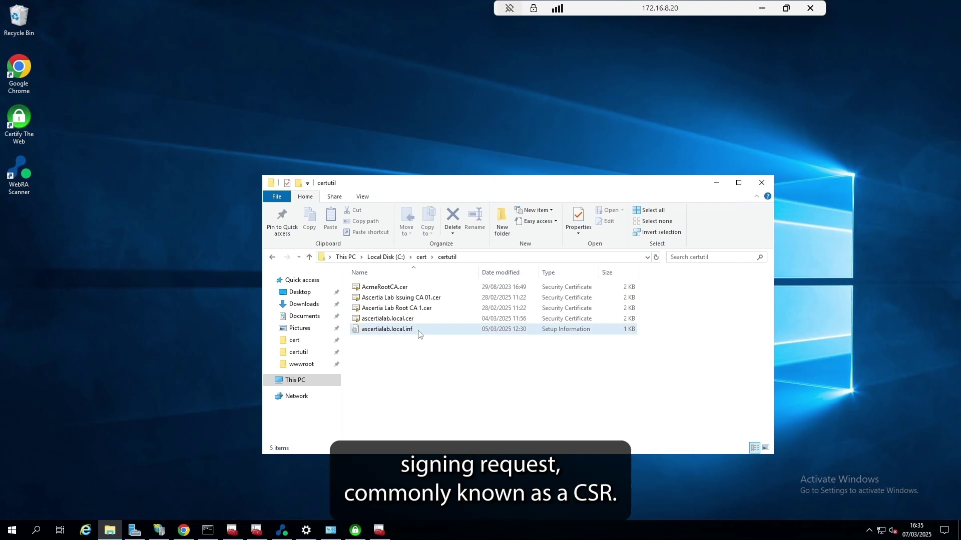
{"action": "double_click", "coordinate": [419, 333]}
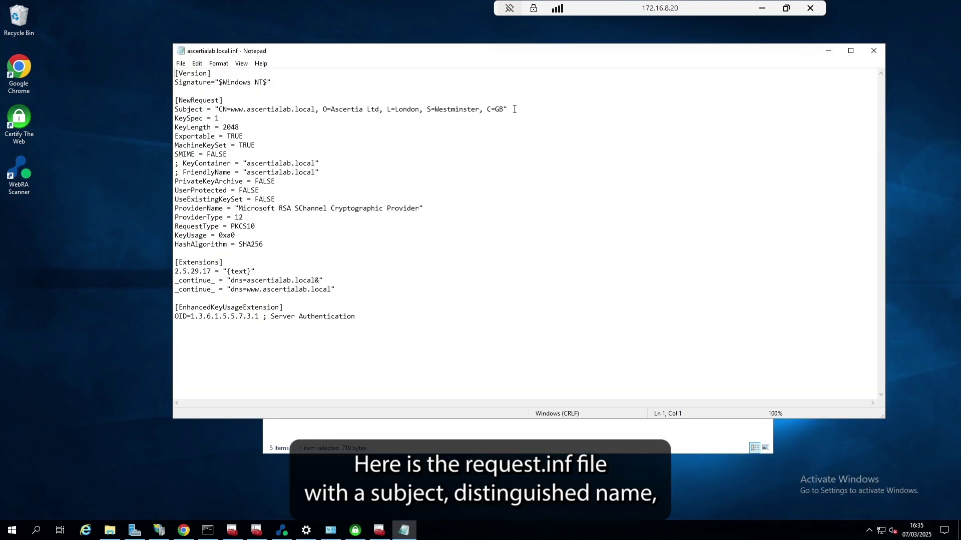
{"action": "left_click_drag", "start_coordinate": [515, 109], "coordinate": [191, 109]}
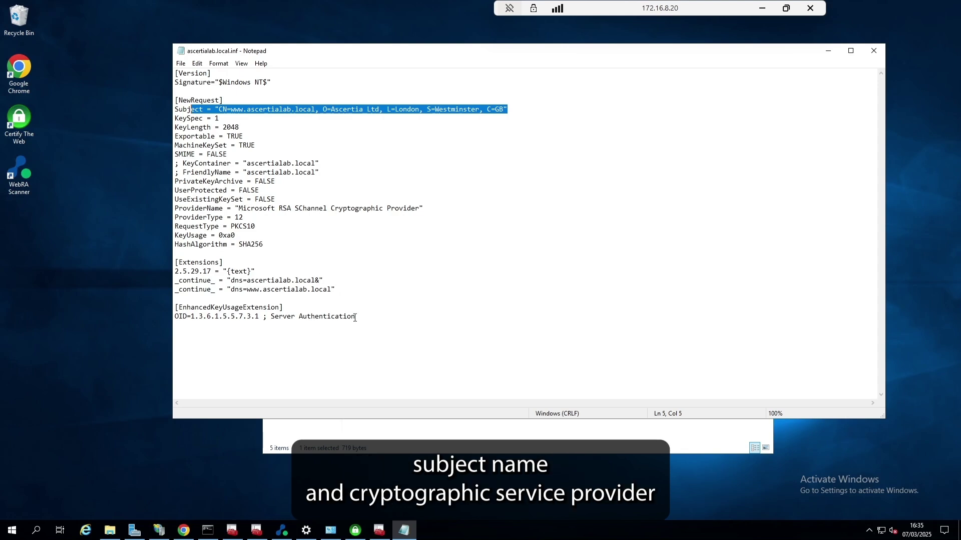
{"action": "left_click_drag", "start_coordinate": [344, 292], "coordinate": [182, 281]}
{"action": "left_click_drag", "start_coordinate": [426, 209], "coordinate": [200, 210]}
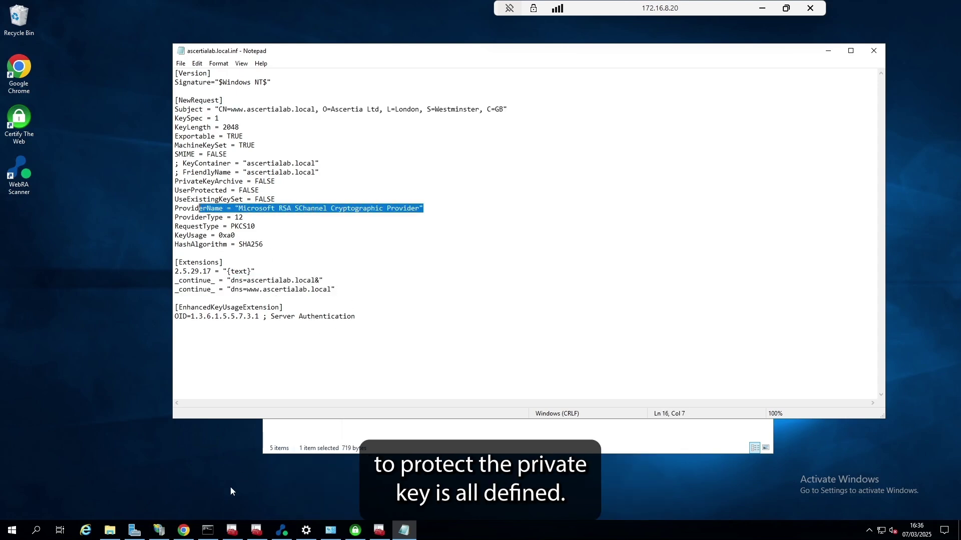
{"action": "left_click", "coordinate": [208, 532]}
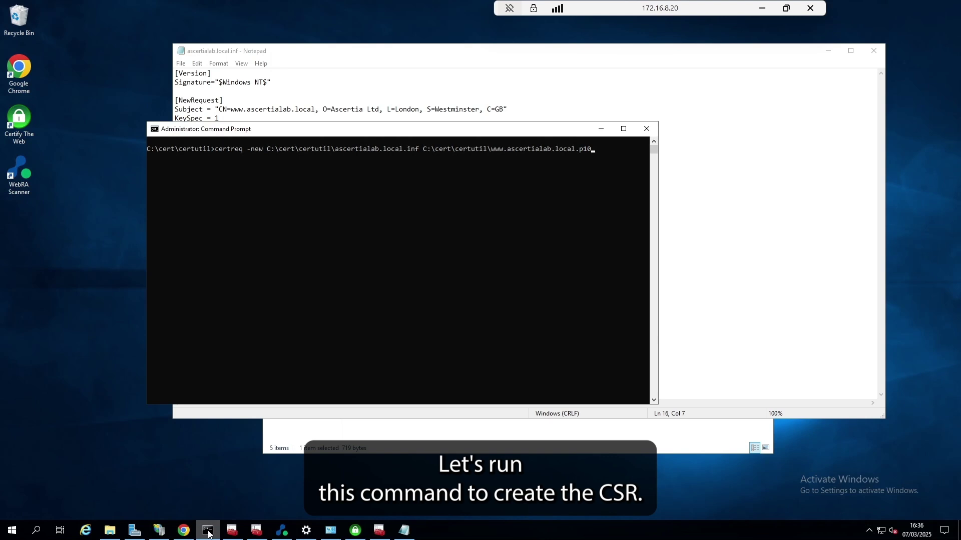
{"action": "key", "text": "Return"}
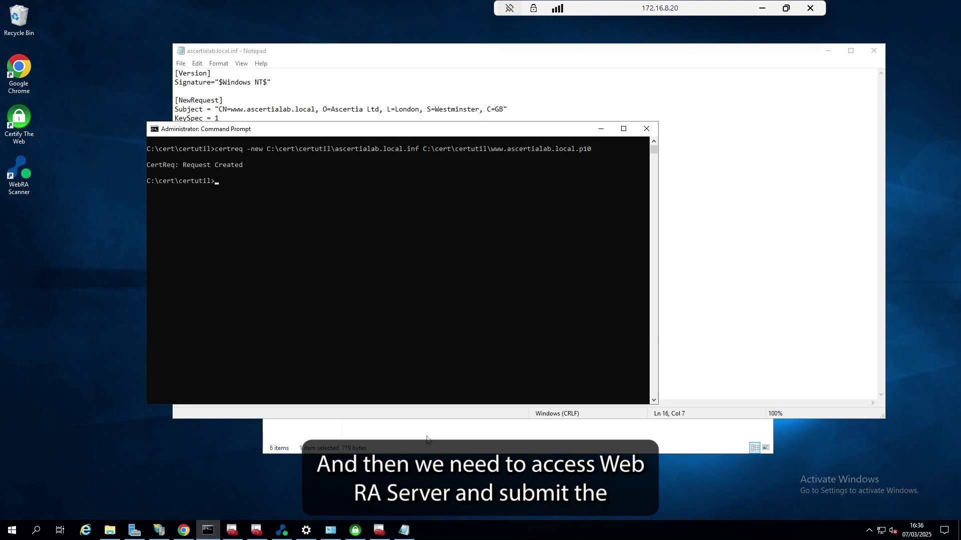
{"action": "left_click", "coordinate": [427, 439]}
{"action": "left_click", "coordinate": [393, 343]}
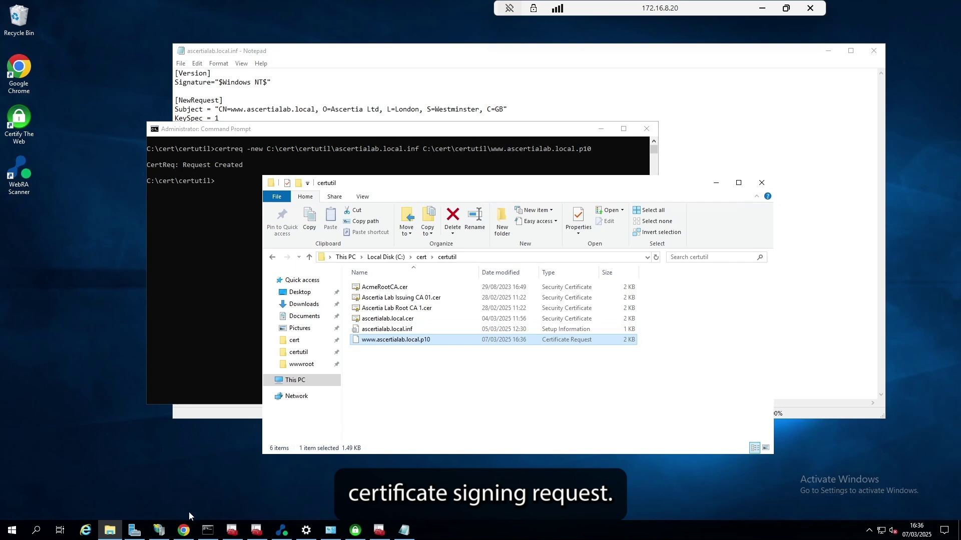
- Switch to Web RA in Chrome and create a certificate request of type "Ascertia Lab DV TLS Server Certificate (P10) - Ascertia Lab Issuing CA 01"
{"action": "left_click", "coordinate": [183, 531]}
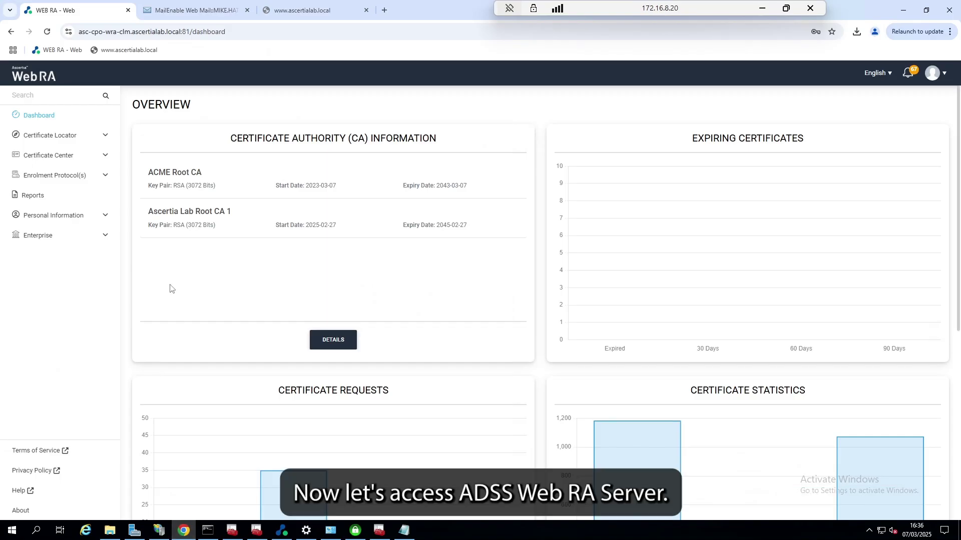
{"action": "left_click", "coordinate": [106, 156]}
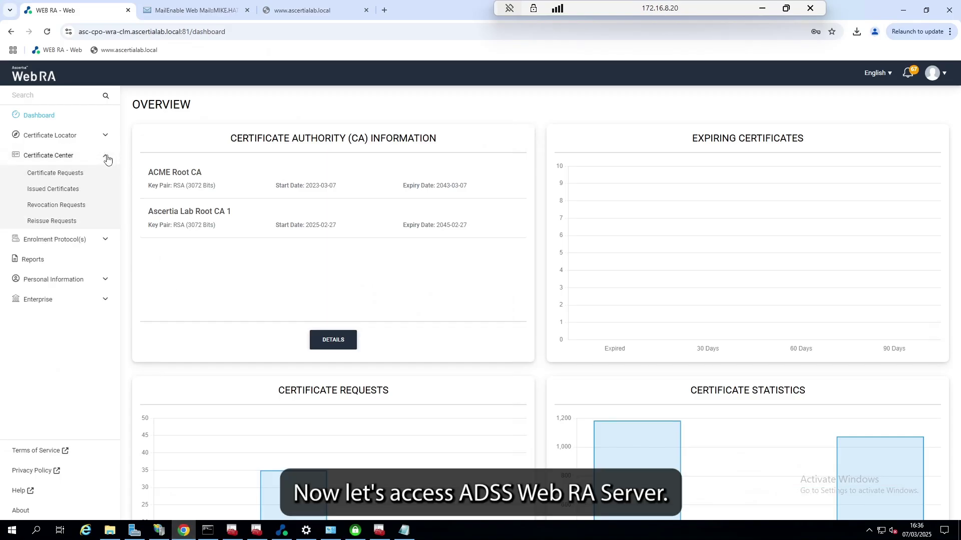
{"action": "left_click", "coordinate": [77, 174]}
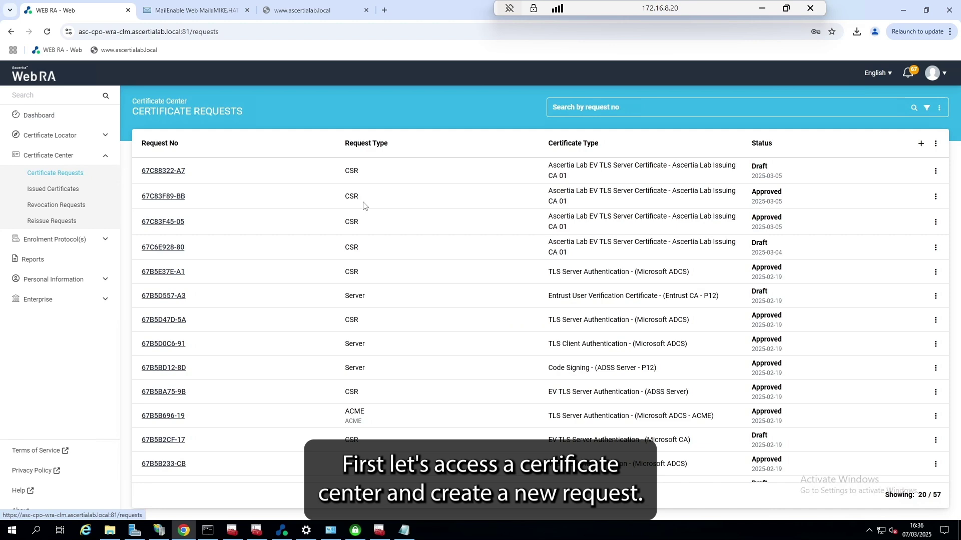
{"action": "left_click", "coordinate": [921, 144]}
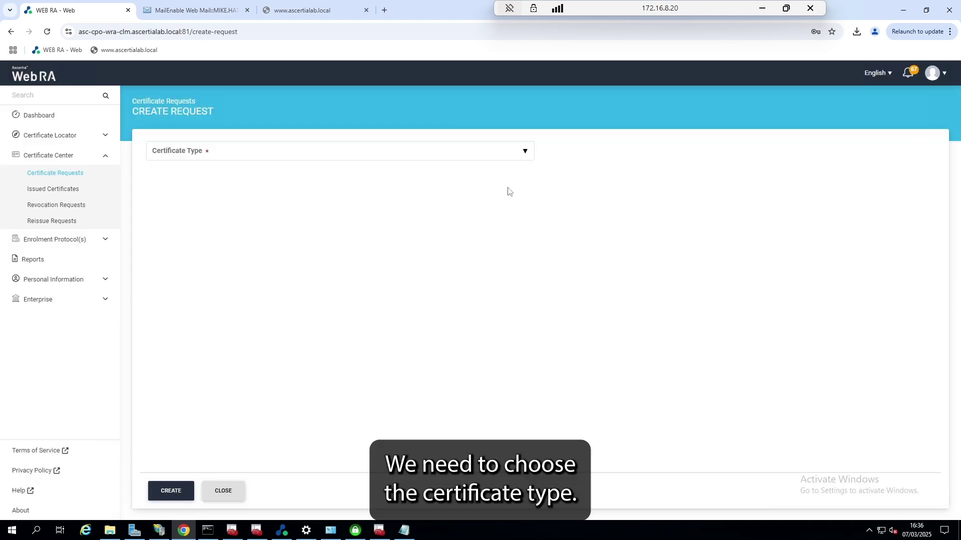
{"action": "left_click", "coordinate": [518, 158]}
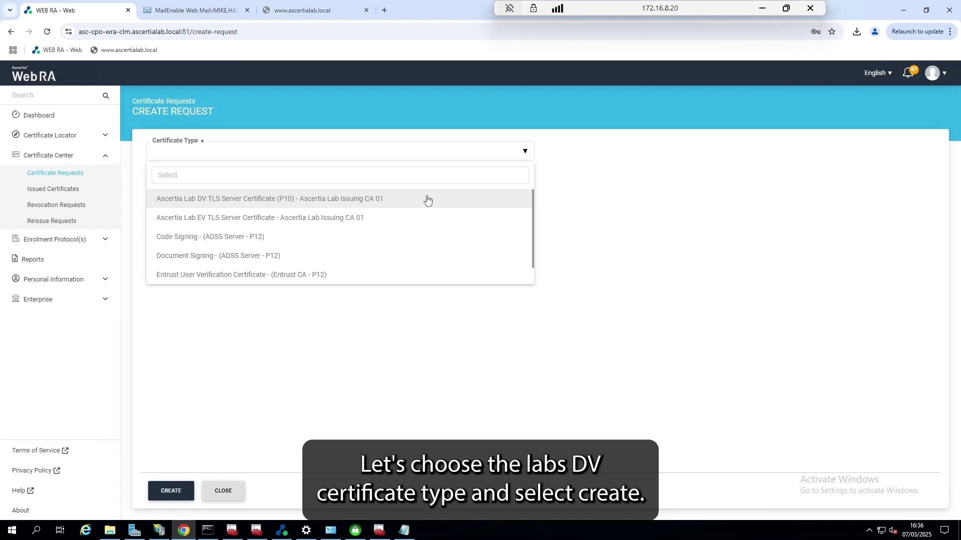
{"action": "left_click", "coordinate": [395, 203]}
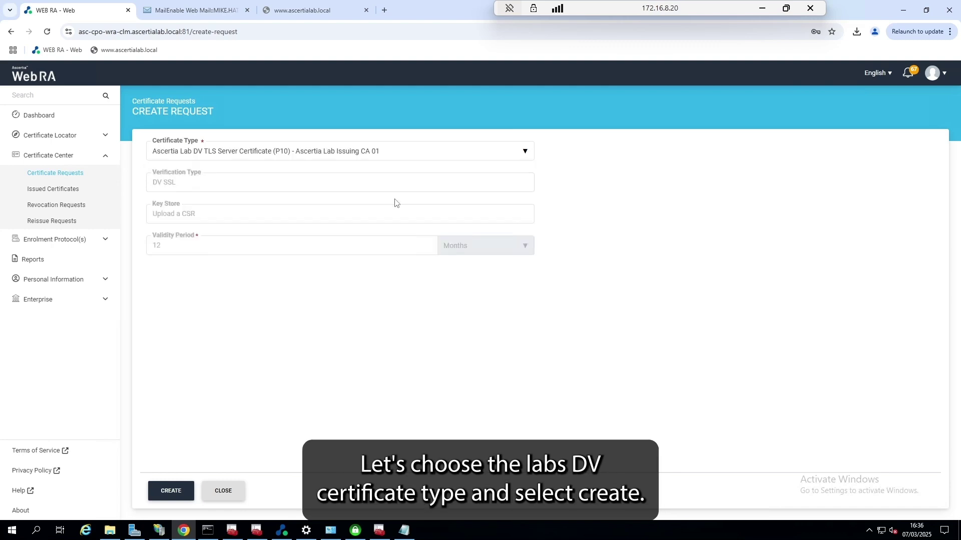
{"action": "left_click", "coordinate": [171, 492]}
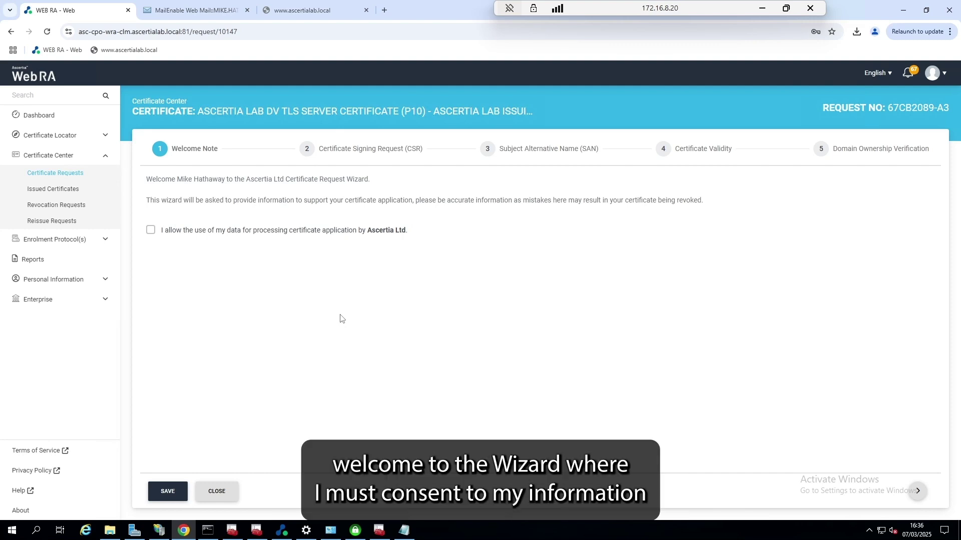
{"action": "left_click", "coordinate": [150, 230]}
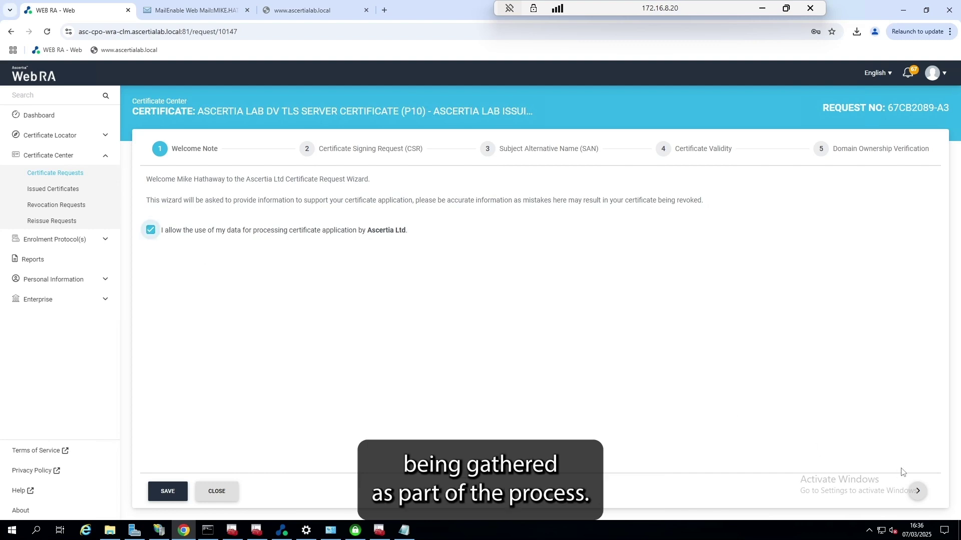
{"action": "left_click", "coordinate": [917, 492]}
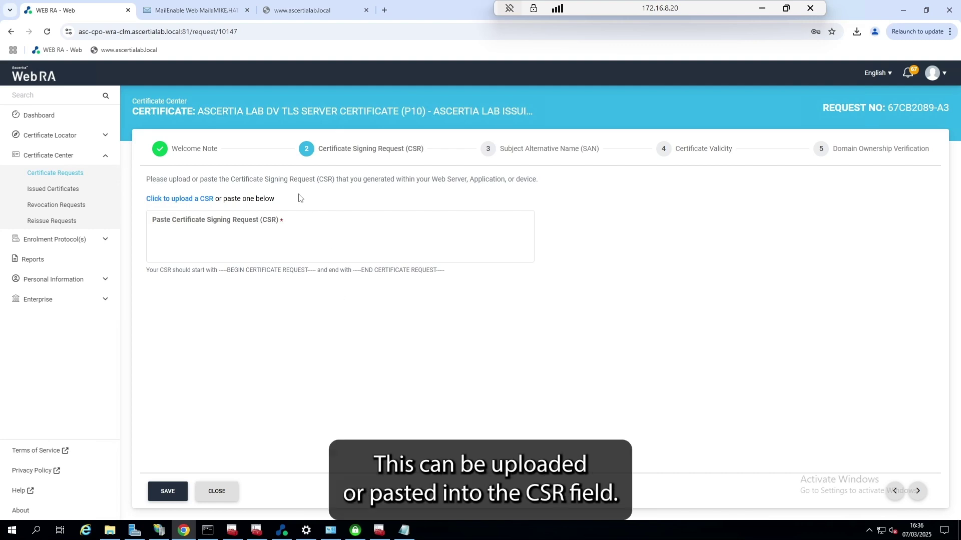
{"action": "left_click", "coordinate": [195, 198]}
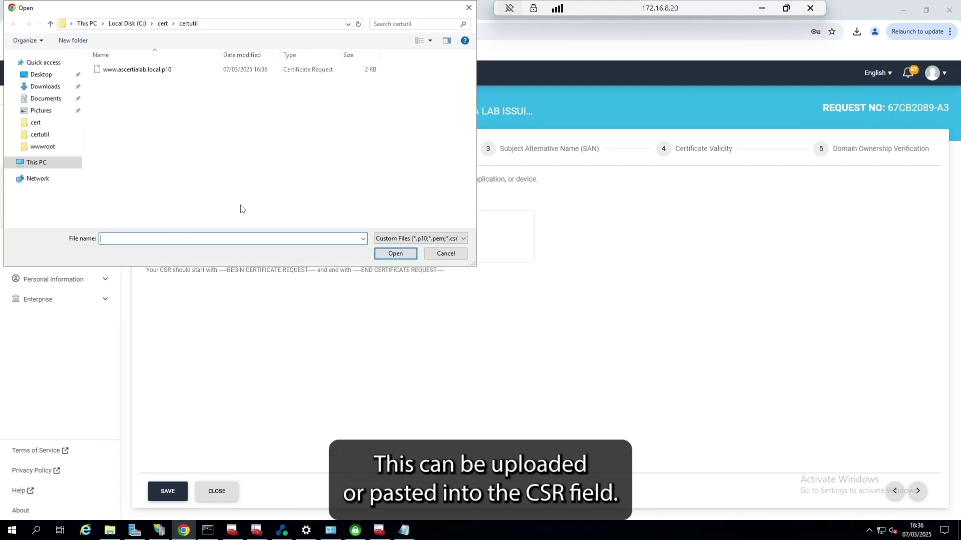
{"action": "double_click", "coordinate": [150, 70]}
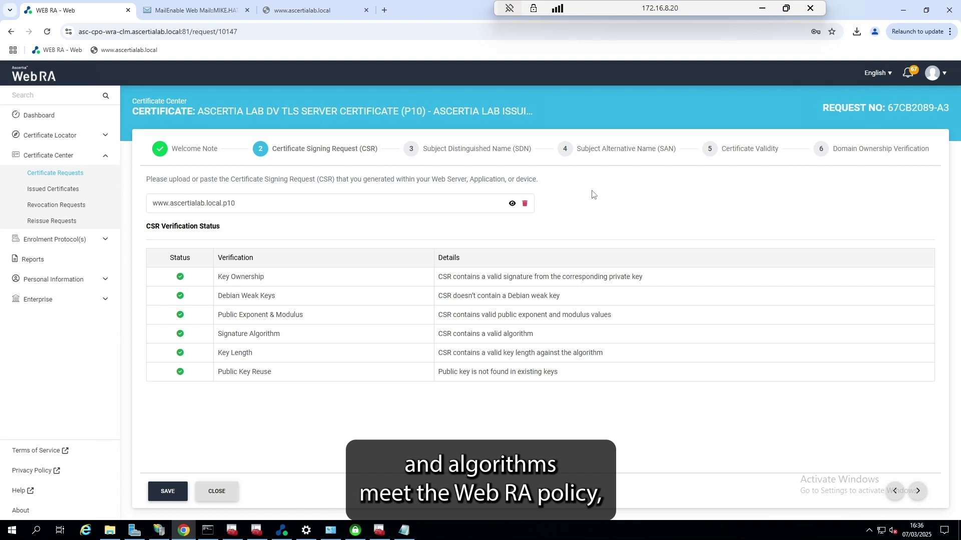
- View the contents of the uploaded CSR and close the viewer
{"action": "left_click", "coordinate": [512, 203]}
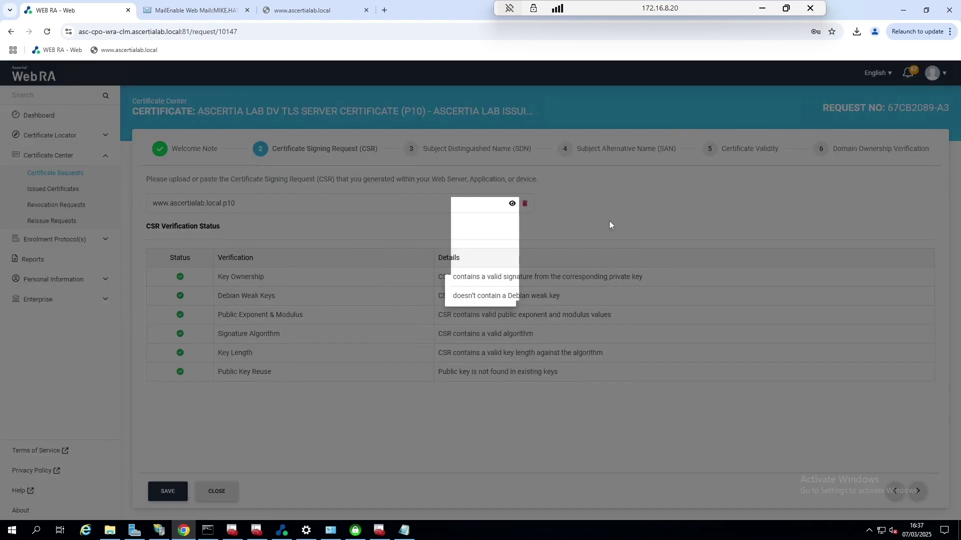
{"action": "left_click_drag", "start_coordinate": [665, 178], "coordinate": [665, 346]}
{"action": "key", "text": "Escape"}
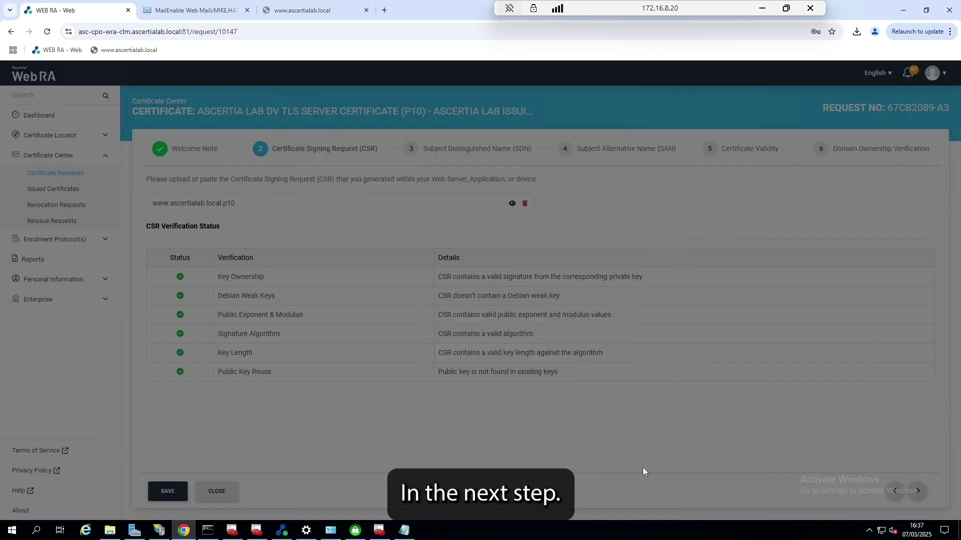
- Accept the subject distinguished name, alternative names and certificate validity as given, advancing the wizard to domain ownership verification
{"action": "left_click", "coordinate": [919, 490]}
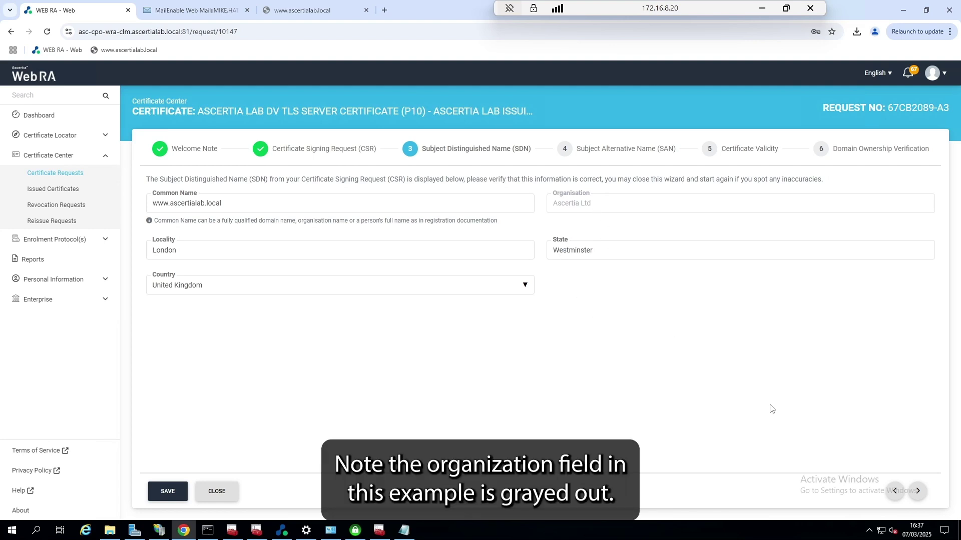
{"action": "left_click", "coordinate": [921, 492]}
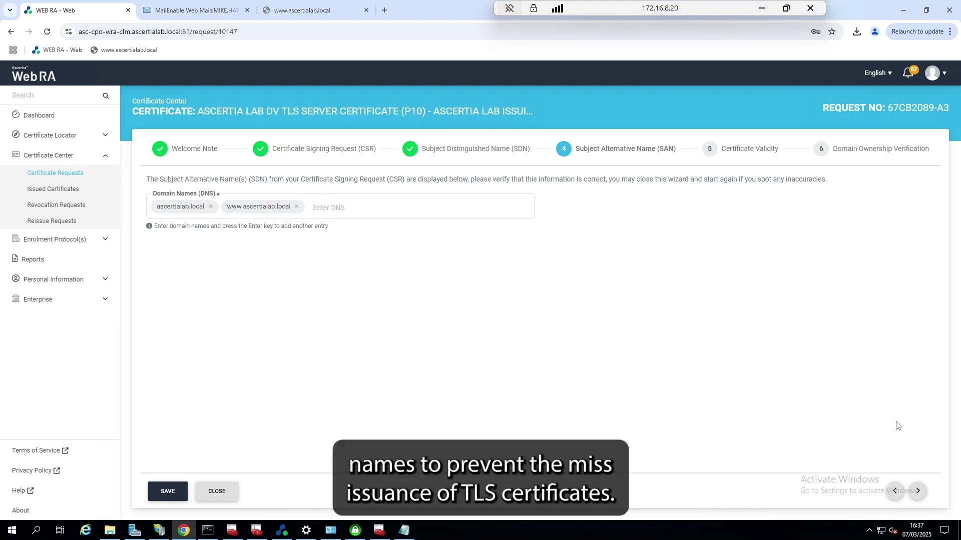
{"action": "left_click", "coordinate": [919, 492]}
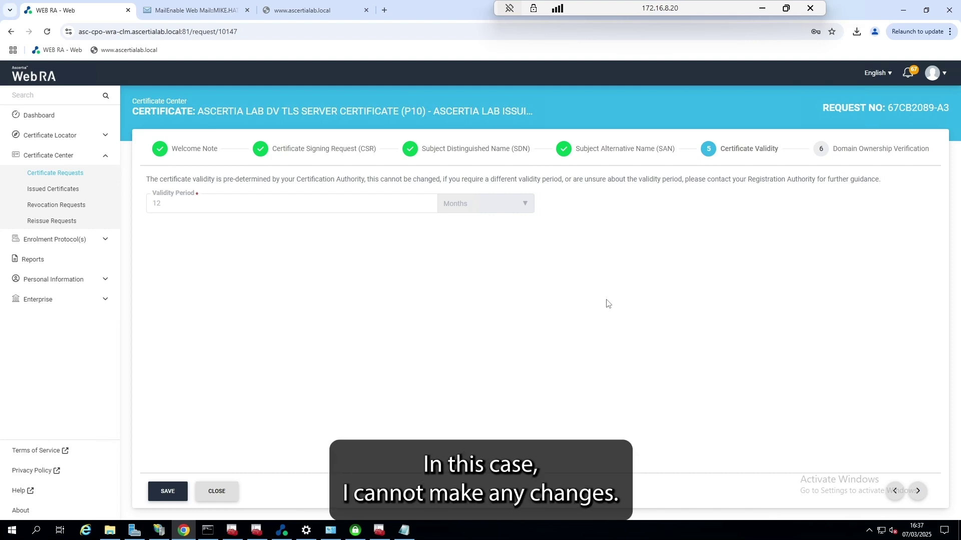
{"action": "left_click", "coordinate": [917, 489]}
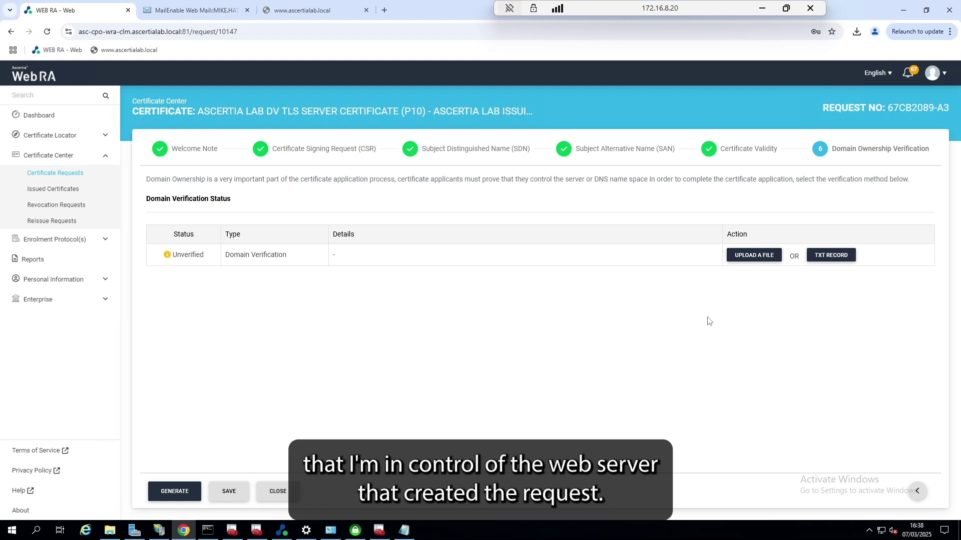
- Choose file-based domain verification and save domain-verification-file.txt to C:\inetpub\wwwroot, replacing the existing file
{"action": "left_click", "coordinate": [762, 260]}
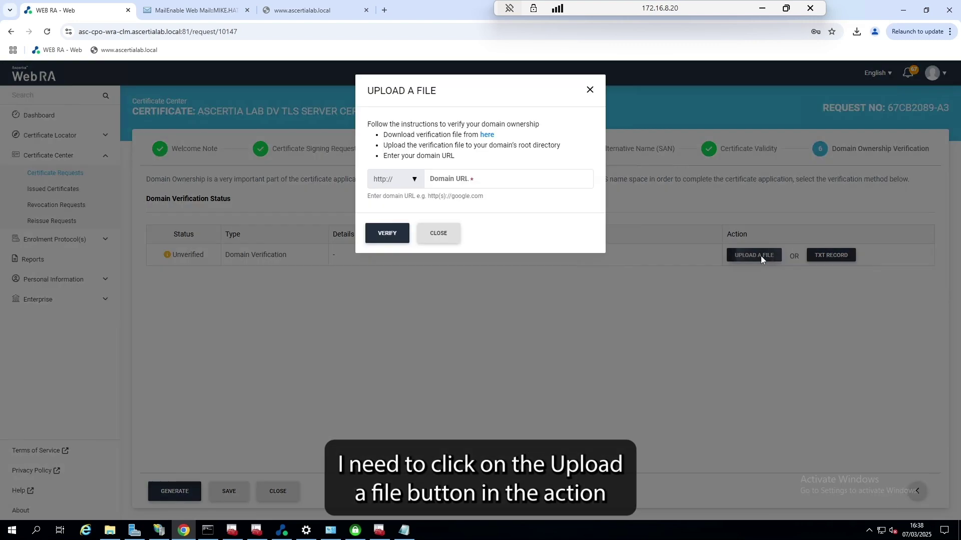
{"action": "left_click", "coordinate": [487, 135]}
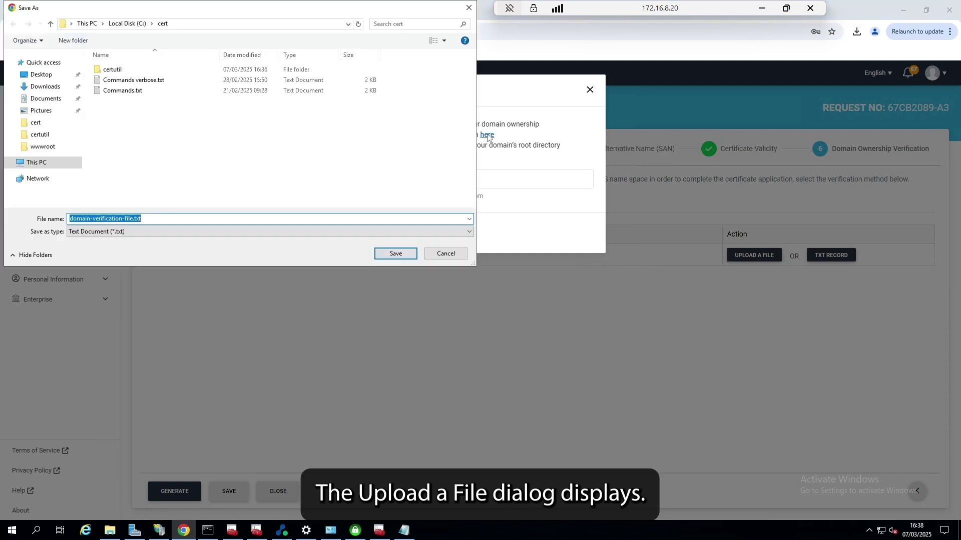
{"action": "left_click", "coordinate": [128, 24]}
{"action": "double_click", "coordinate": [115, 80]}
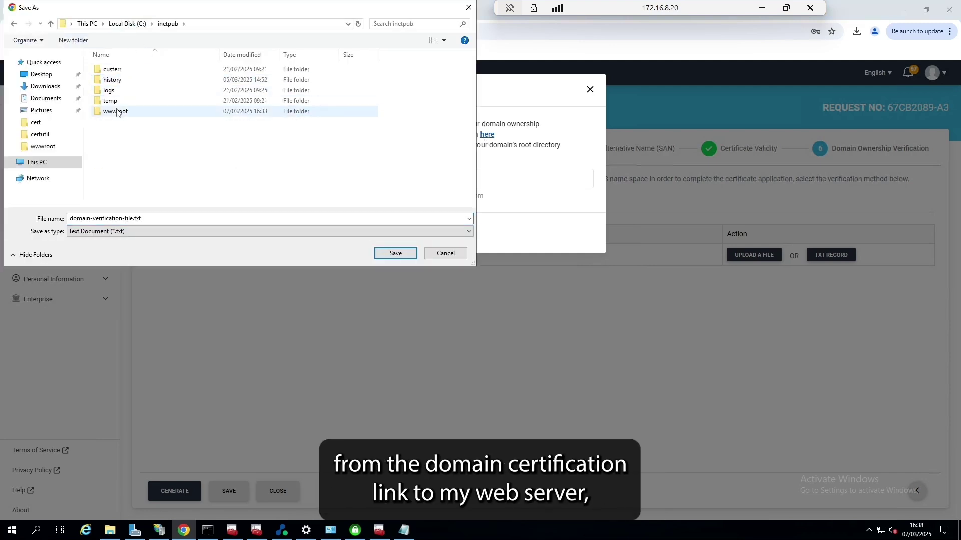
{"action": "double_click", "coordinate": [118, 111]}
{"action": "left_click", "coordinate": [395, 254]}
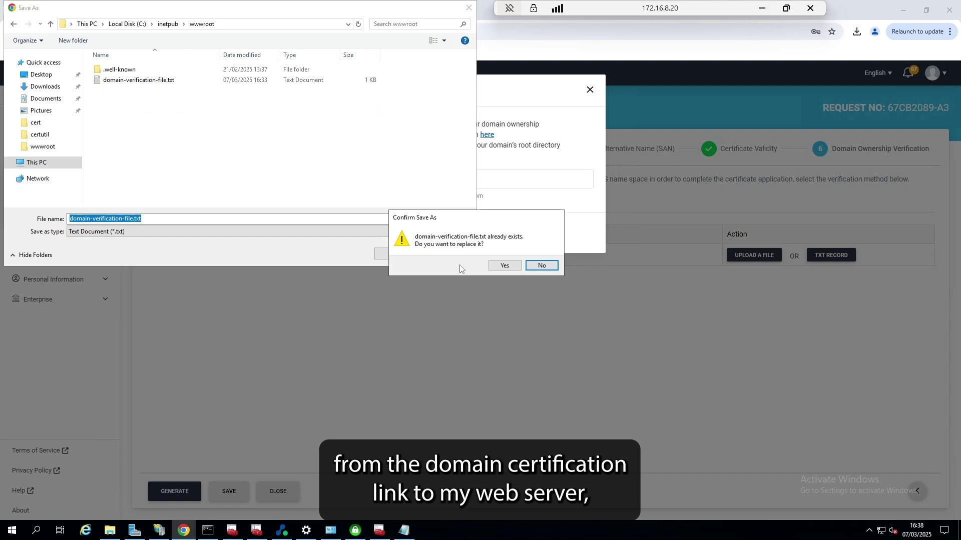
{"action": "left_click", "coordinate": [500, 266]}
{"action": "left_click", "coordinate": [486, 180]}
{"action": "type", "text": "www"}
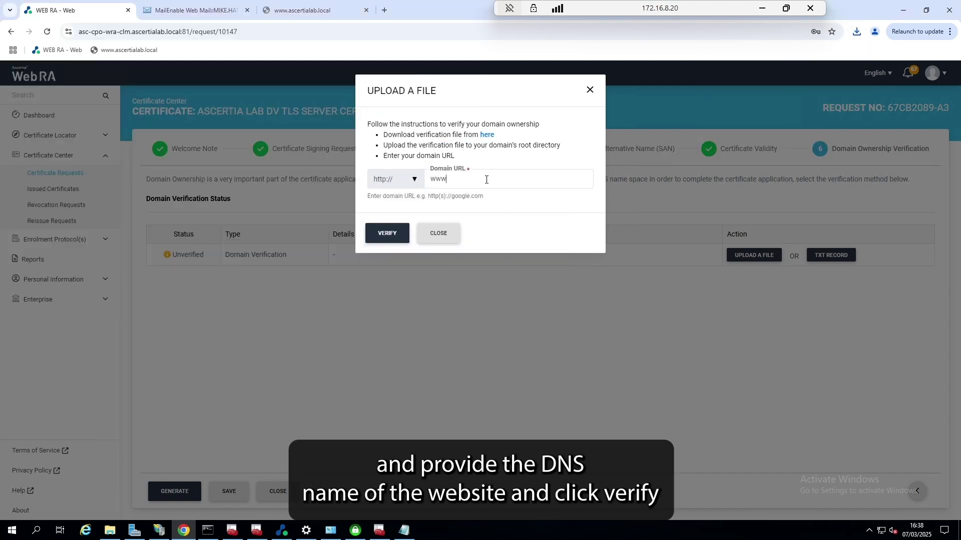
{"action": "type", "text": ".ascertialab"}
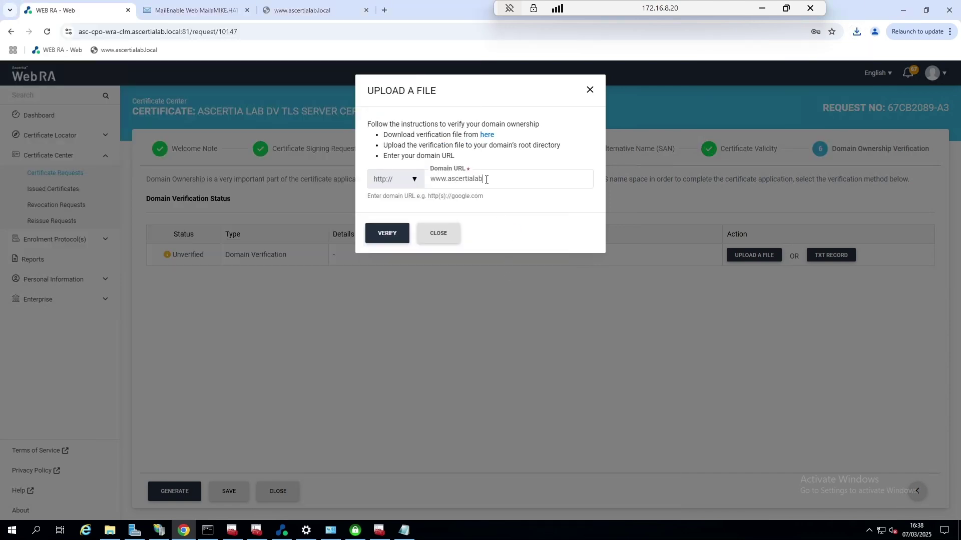
{"action": "type", "text": ".local"}
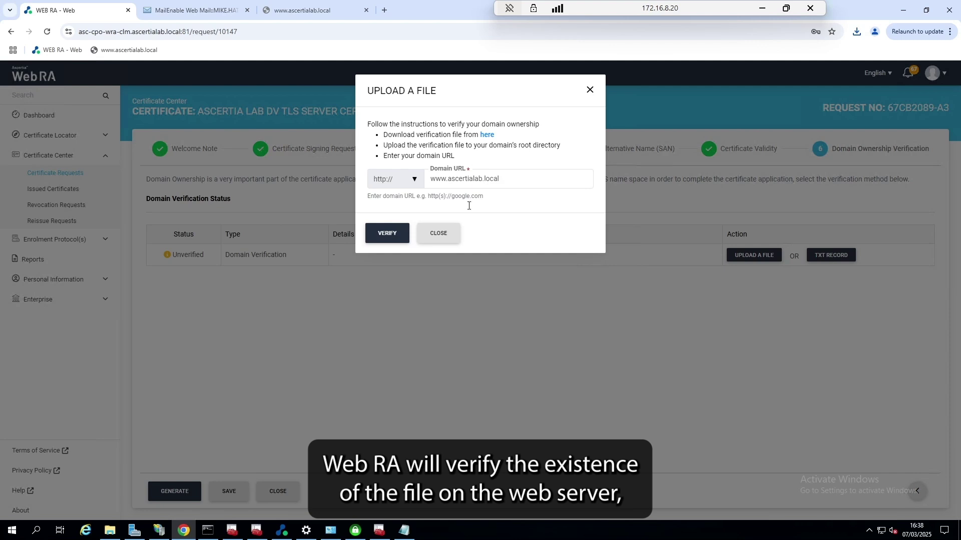
{"action": "left_click", "coordinate": [387, 235]}
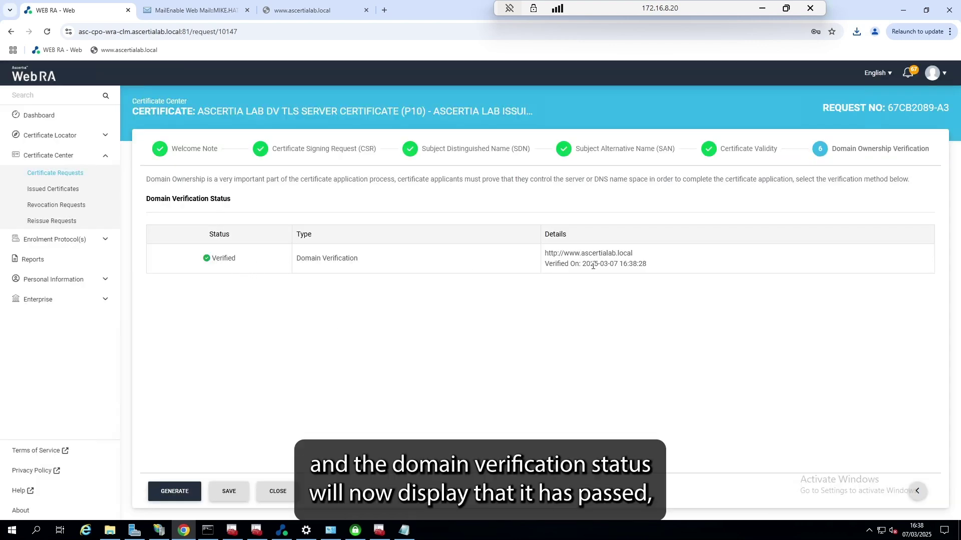
{"action": "left_click", "coordinate": [178, 493]}
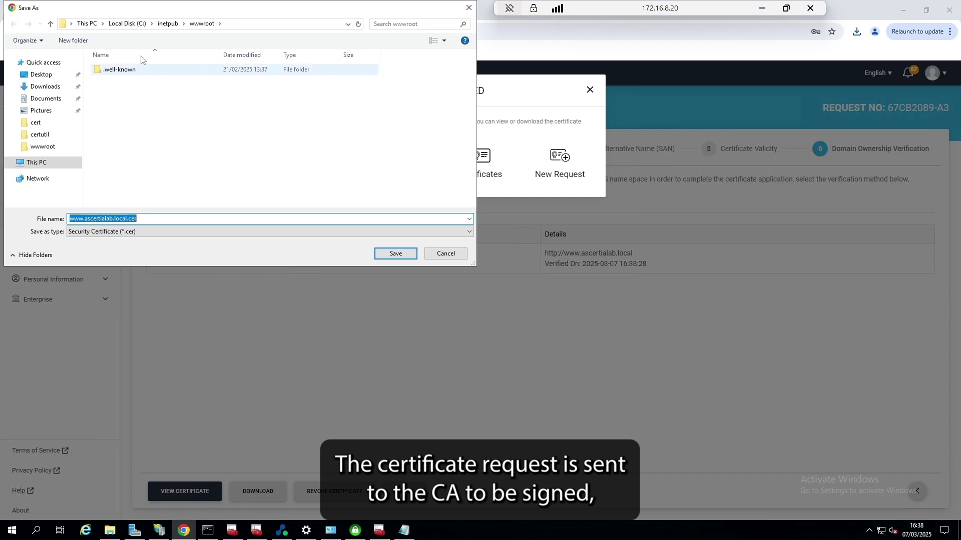
{"action": "left_click", "coordinate": [127, 24]}
{"action": "double_click", "coordinate": [114, 71]}
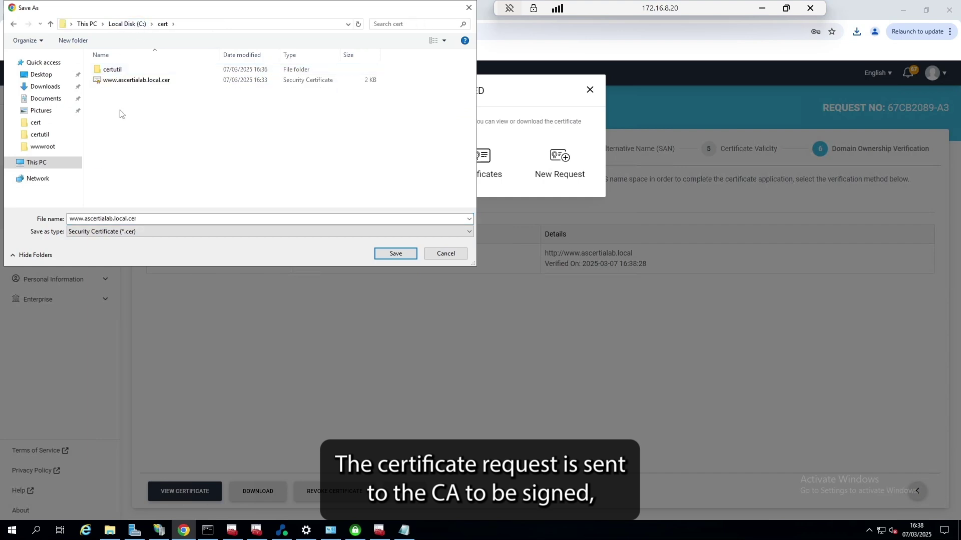
{"action": "left_click", "coordinate": [148, 82]}
{"action": "left_click", "coordinate": [386, 250]}
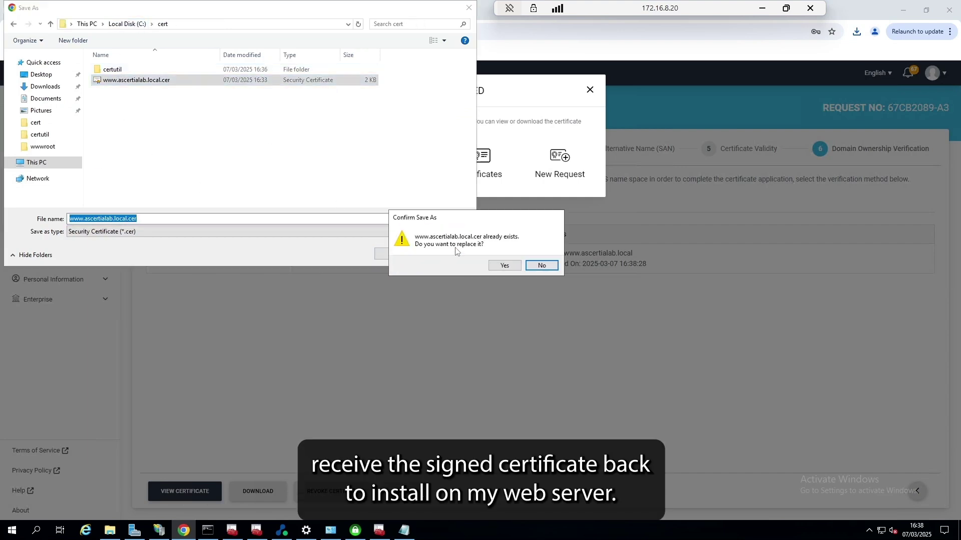
{"action": "left_click", "coordinate": [495, 266]}
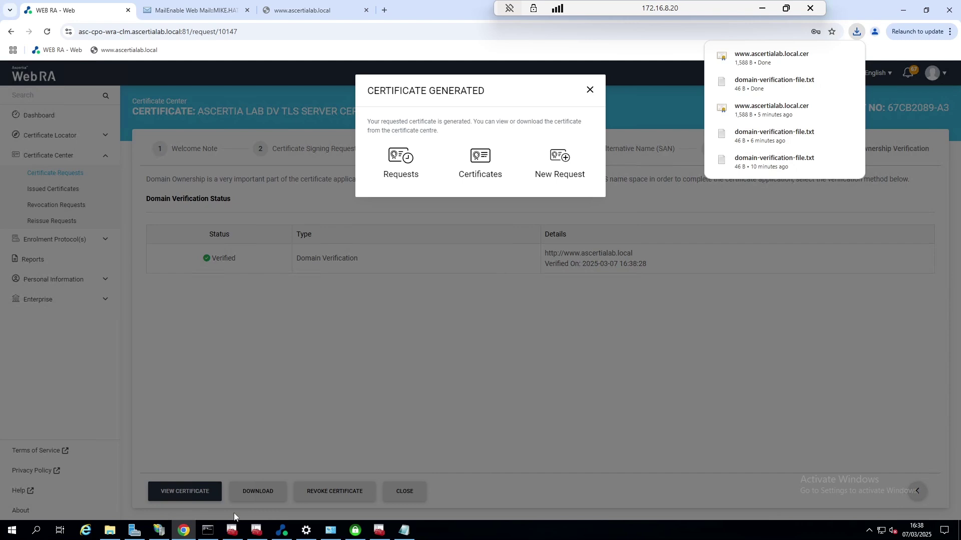
{"action": "left_click", "coordinate": [232, 530]}
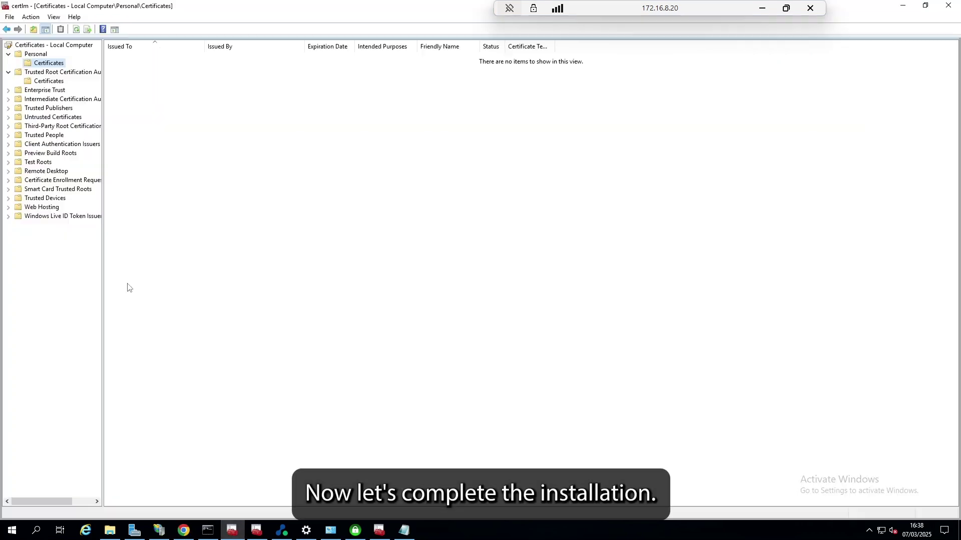
{"action": "right_click", "coordinate": [48, 66]}
{"action": "mouse_move", "coordinate": [75, 70]}
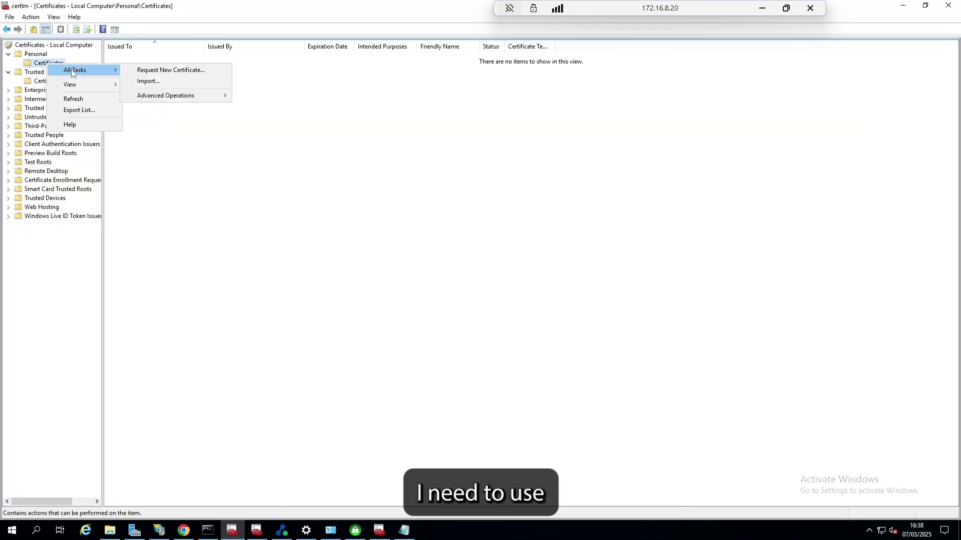
{"action": "left_click", "coordinate": [145, 79]}
{"action": "left_click", "coordinate": [552, 378]}
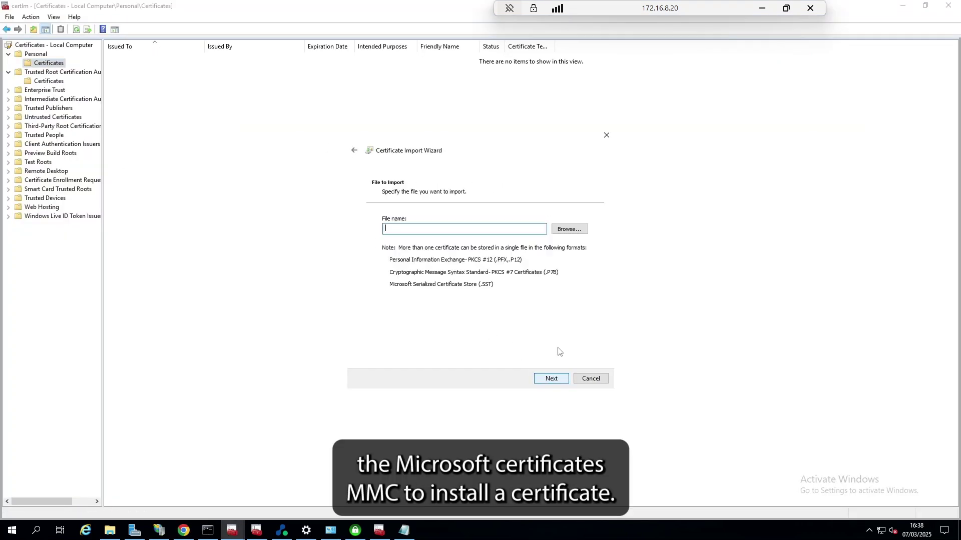
{"action": "left_click", "coordinate": [576, 233]}
{"action": "double_click", "coordinate": [449, 223]}
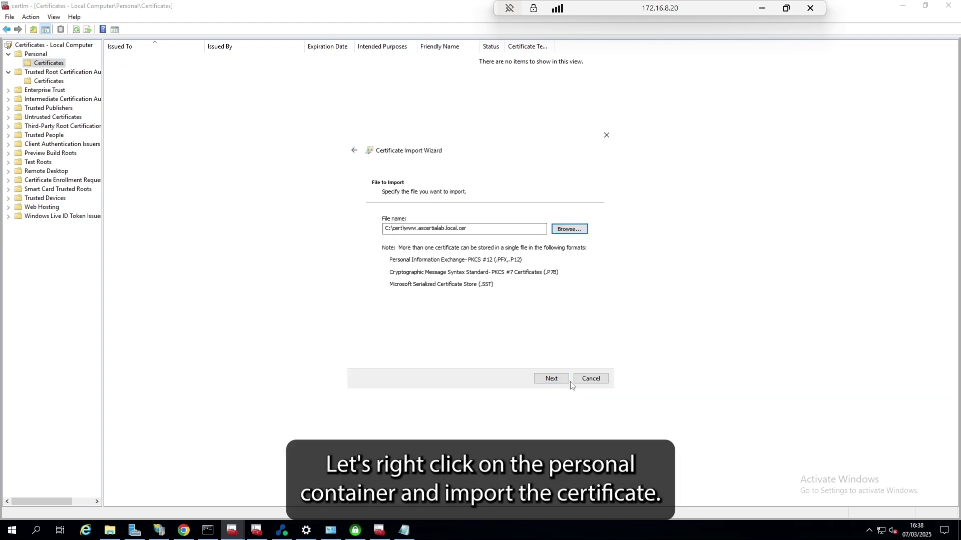
{"action": "left_click", "coordinate": [564, 381]}
{"action": "left_click", "coordinate": [564, 381]}
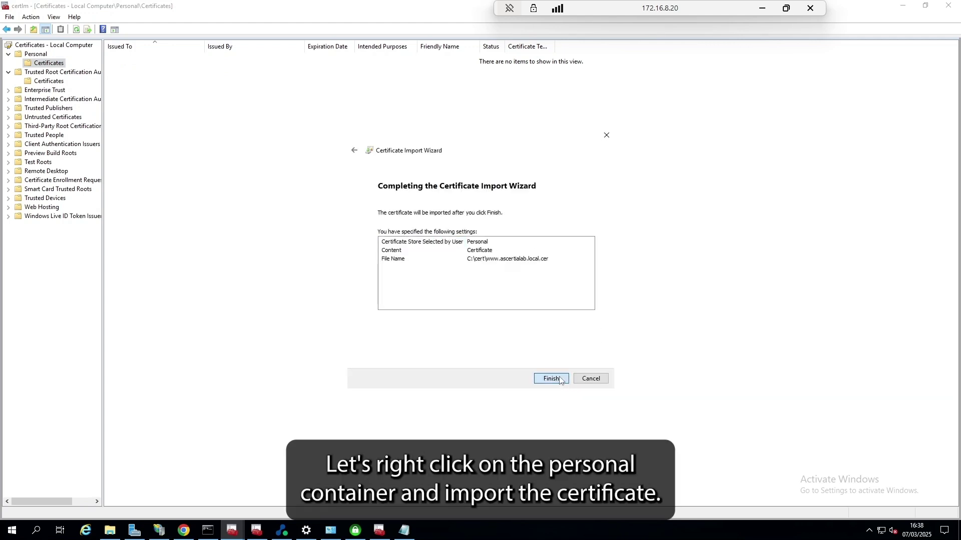
{"action": "left_click", "coordinate": [564, 381]}
{"action": "left_click", "coordinate": [514, 303]}
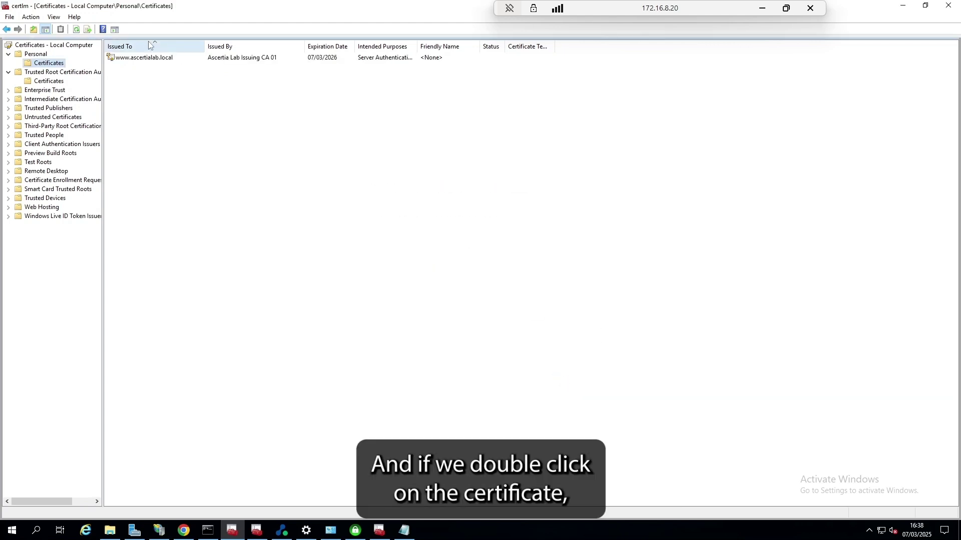
{"action": "double_click", "coordinate": [144, 59]}
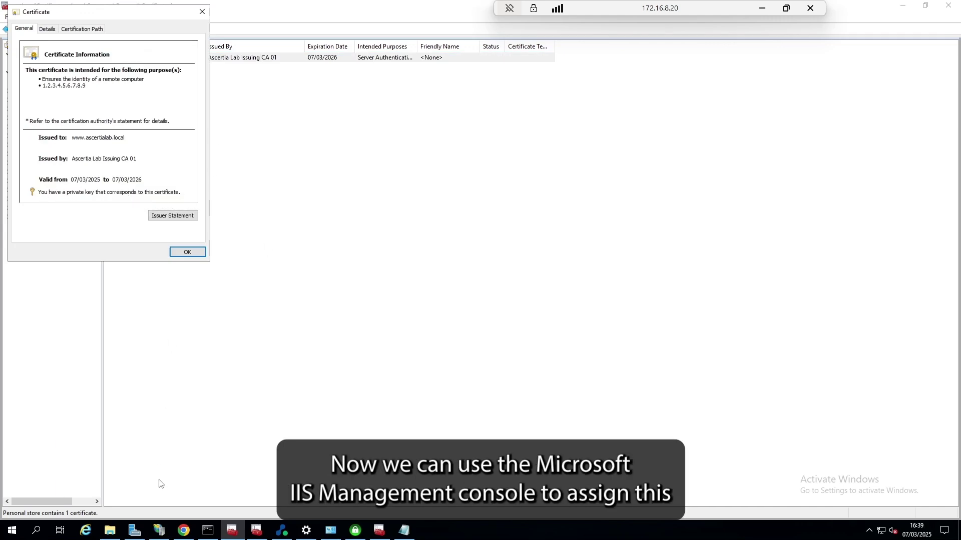
{"action": "left_click", "coordinate": [162, 530]}
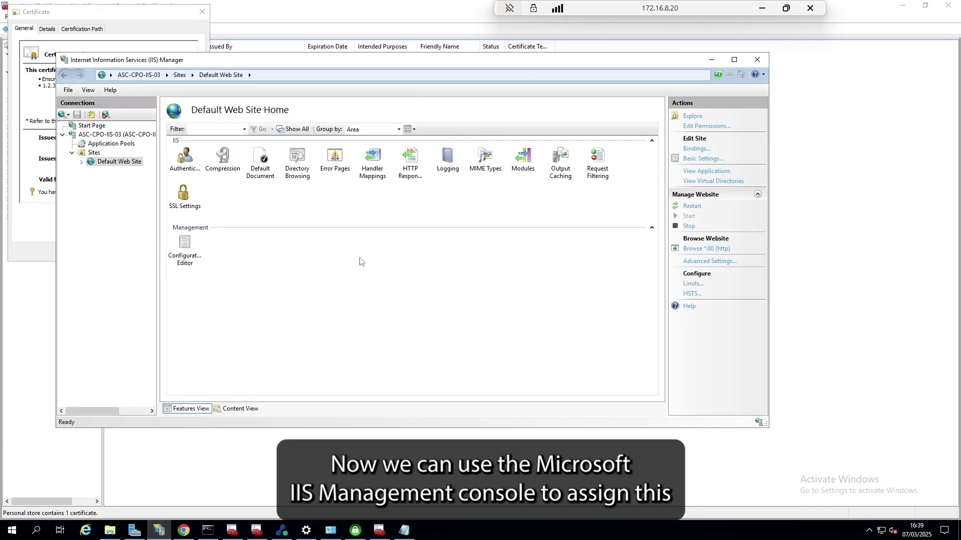
{"action": "left_click", "coordinate": [697, 149]}
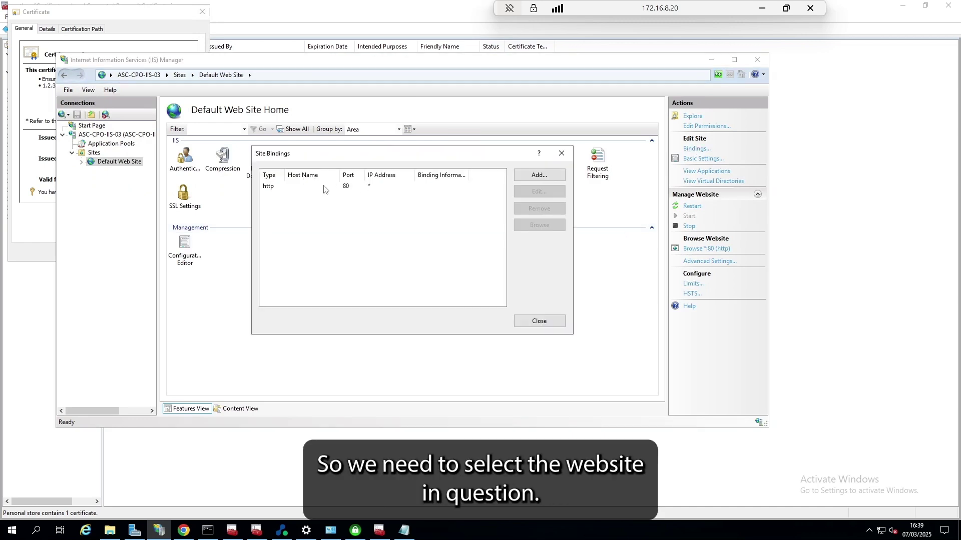
{"action": "left_click", "coordinate": [528, 179]}
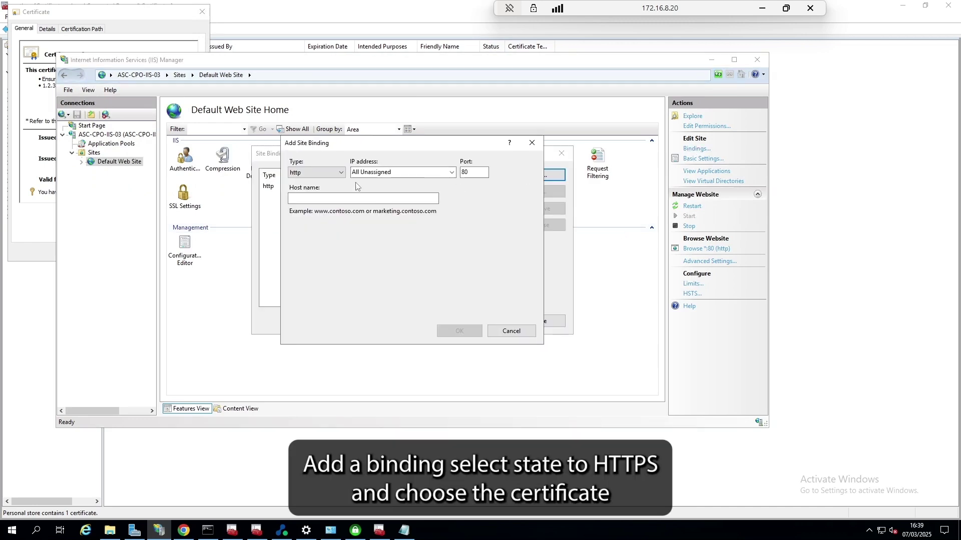
{"action": "left_click", "coordinate": [317, 173]}
{"action": "left_click", "coordinate": [305, 190]}
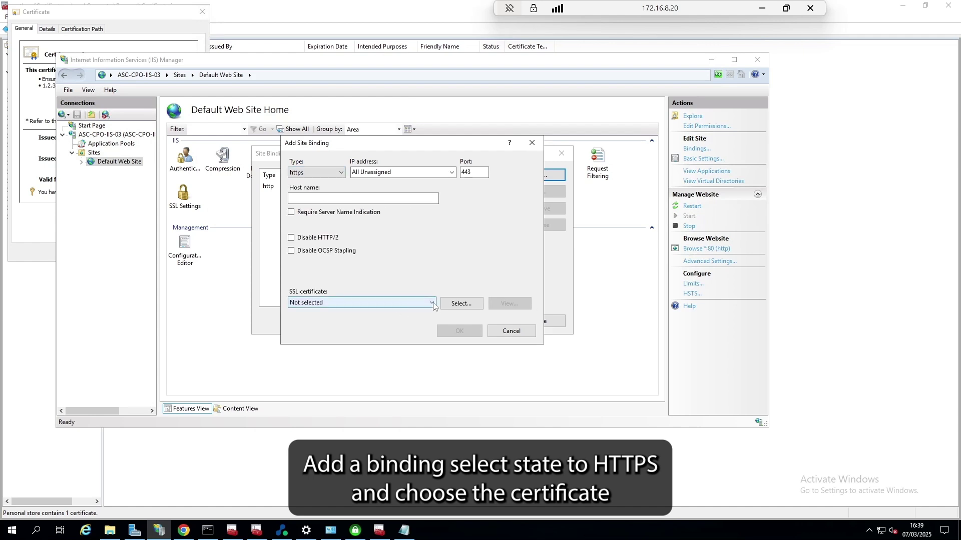
{"action": "left_click", "coordinate": [412, 303]}
{"action": "left_click", "coordinate": [389, 320]}
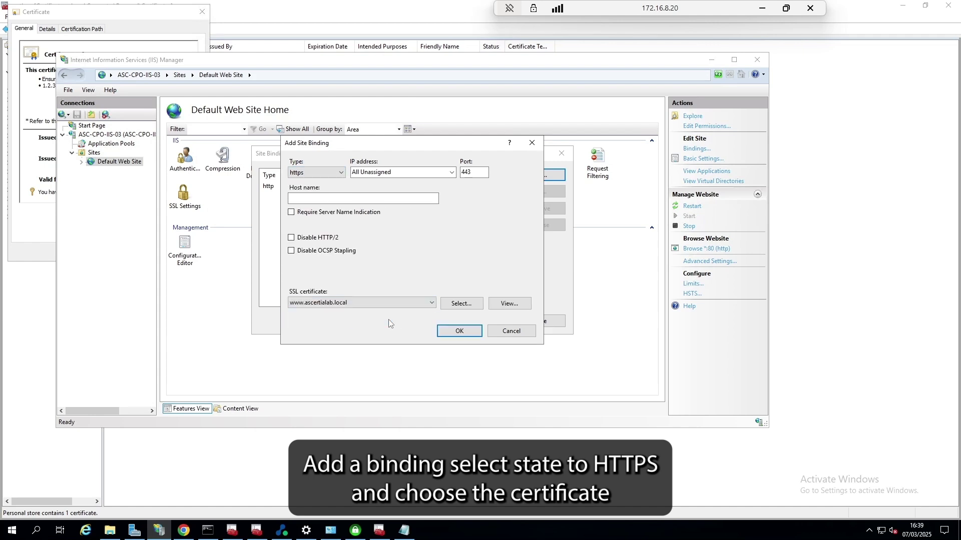
{"action": "left_click", "coordinate": [459, 331]}
{"action": "left_click", "coordinate": [514, 323]}
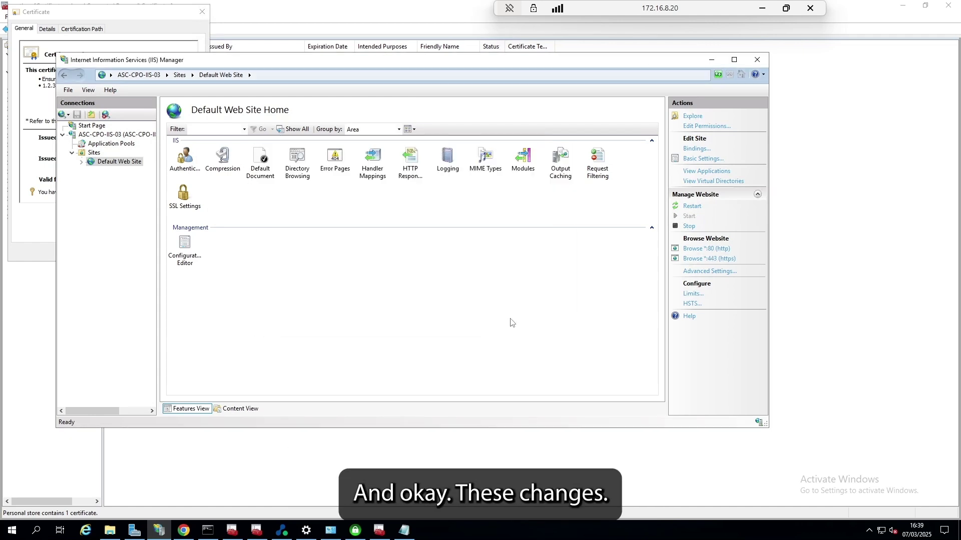
{"action": "left_click", "coordinate": [184, 532]}
{"action": "left_click", "coordinate": [312, 15]}
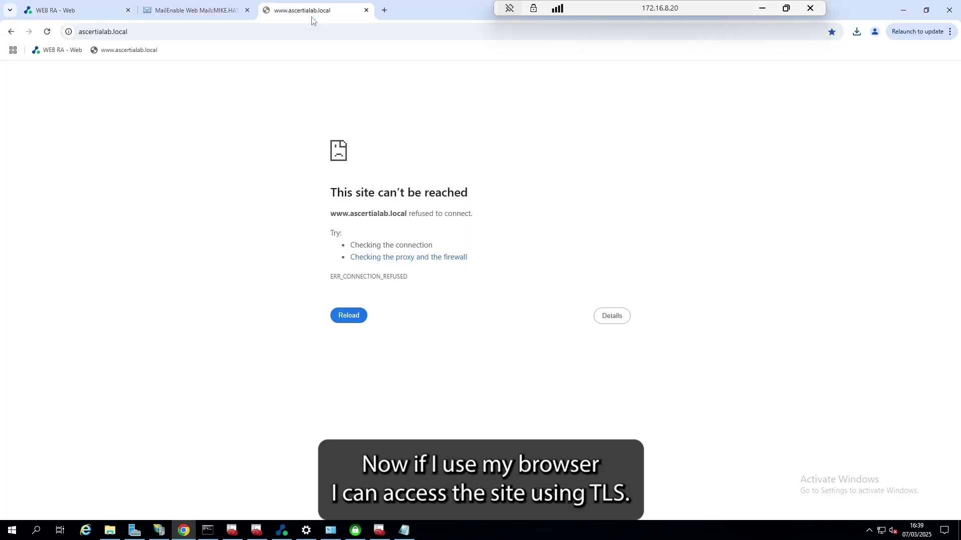
{"action": "left_click", "coordinate": [47, 32]}
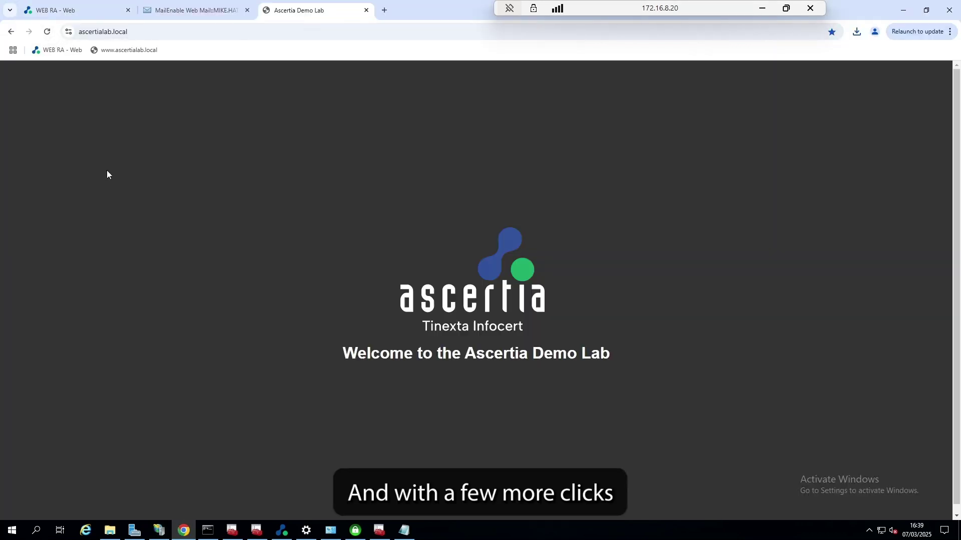
- View the site's TLS certificate through its connection security details and close the certificate viewer
{"action": "left_click", "coordinate": [68, 32]}
{"action": "left_click", "coordinate": [107, 79]}
{"action": "left_click", "coordinate": [147, 142]}
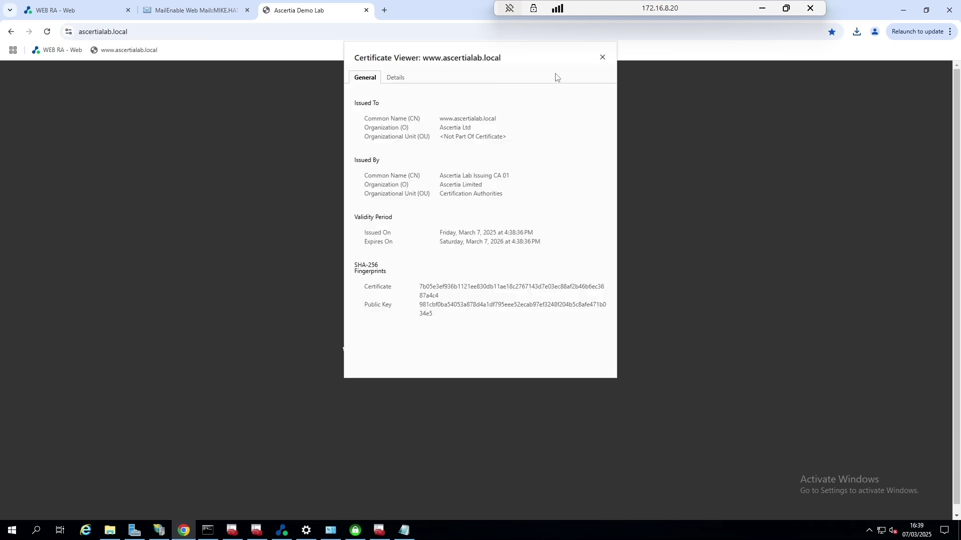
{"action": "left_click", "coordinate": [603, 57]}
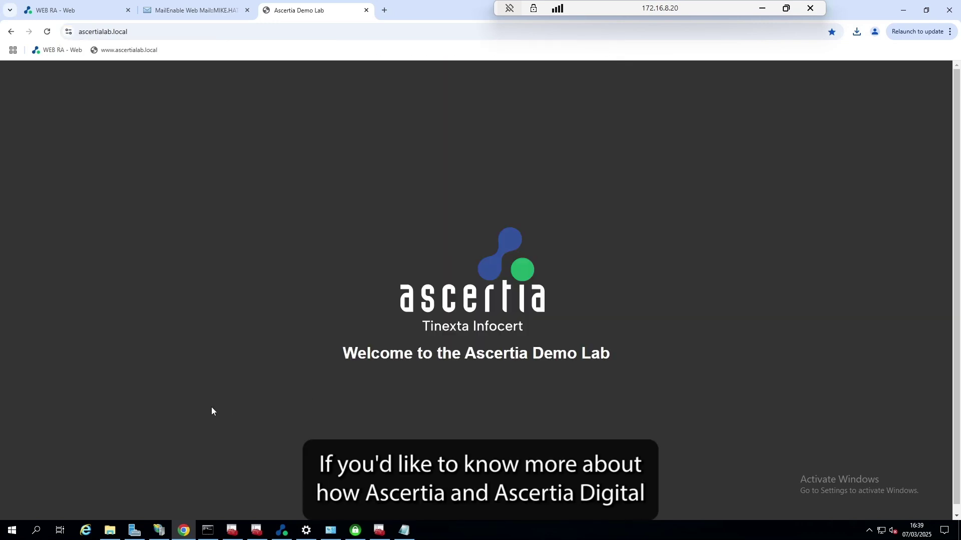